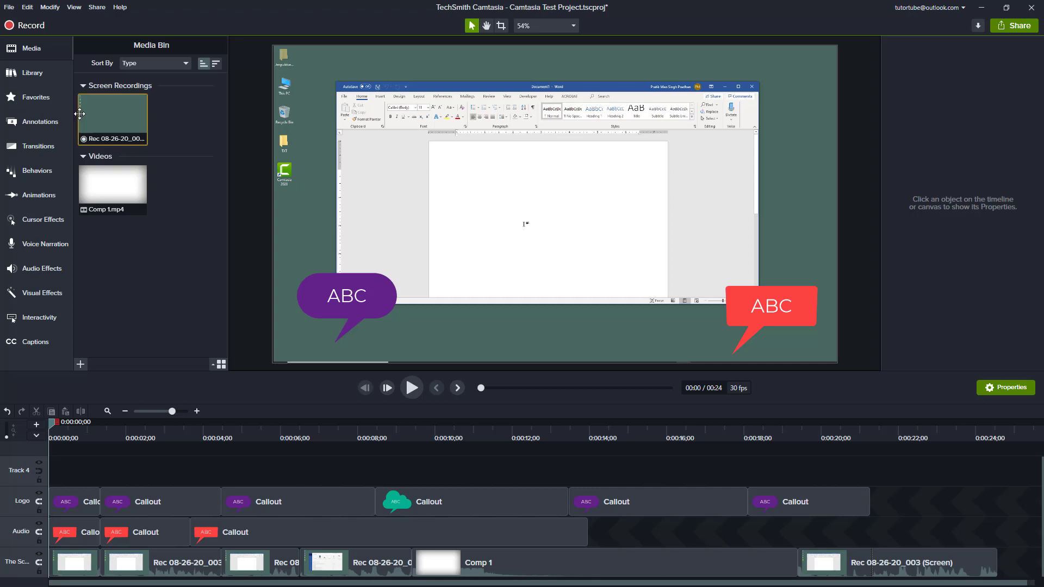
Export the project as a zipped project to the Desktop as Camtasia Test Project.zip
{"action": "left_click", "coordinate": [10, 8]}
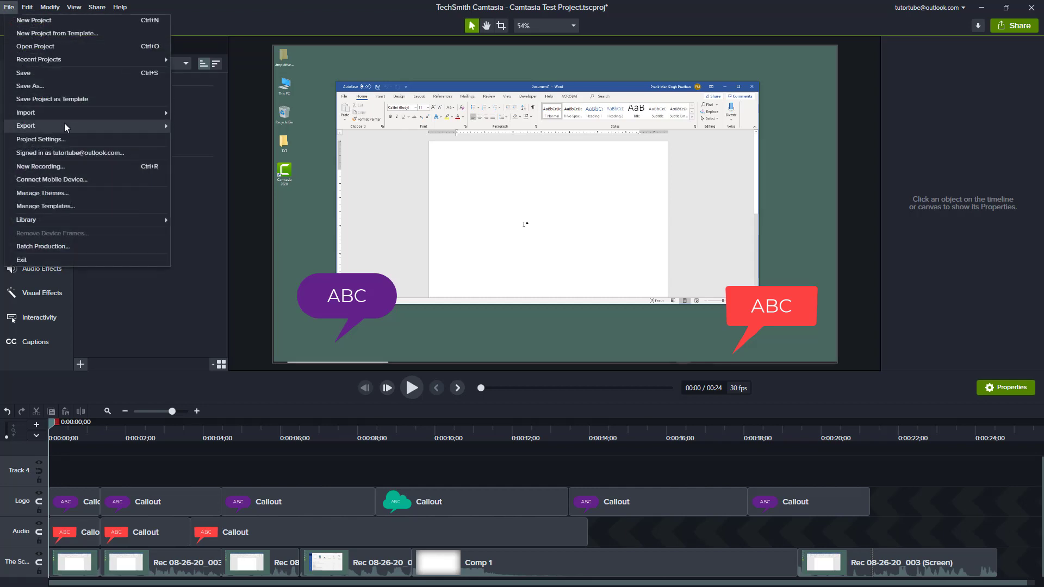
{"action": "mouse_move", "coordinate": [82, 126]}
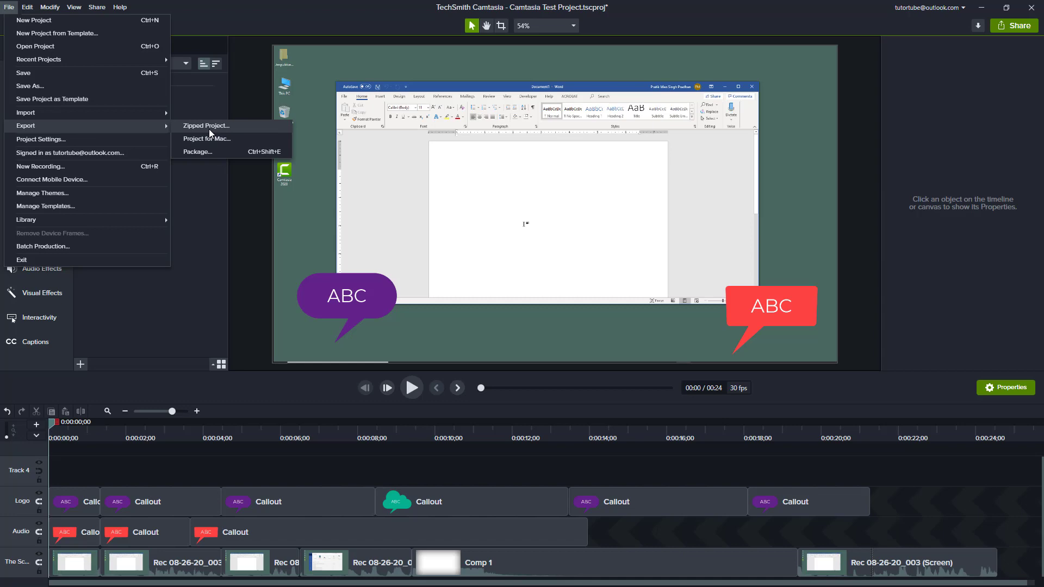
{"action": "left_click", "coordinate": [209, 129]}
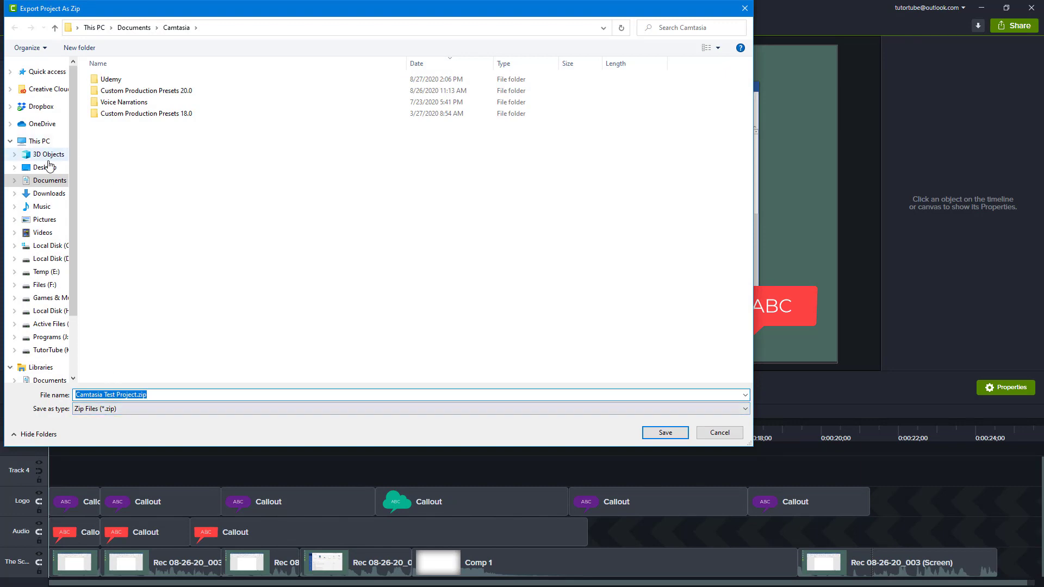
{"action": "left_click", "coordinate": [45, 168]}
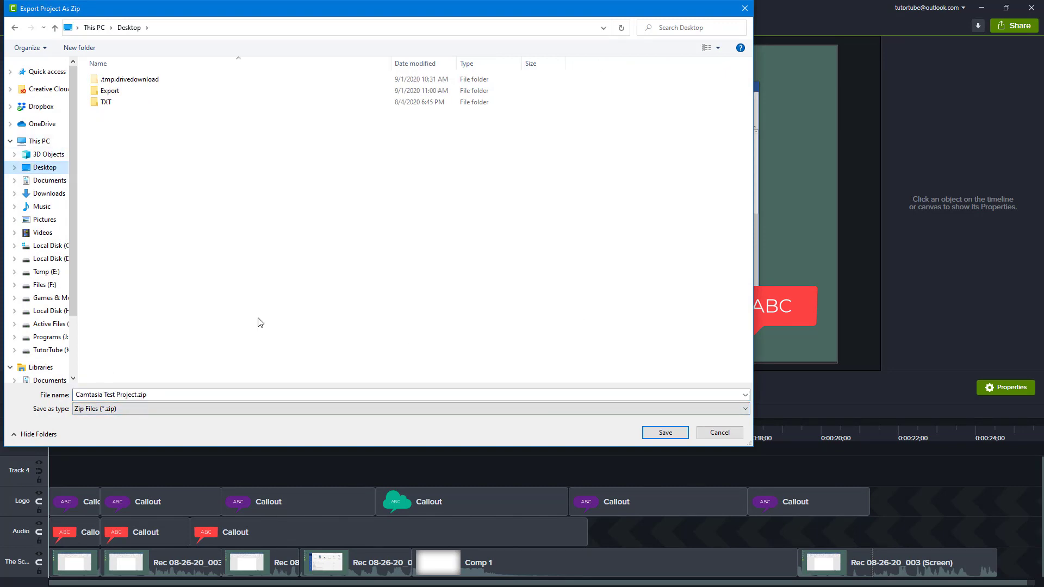
{"action": "left_click", "coordinate": [658, 436]}
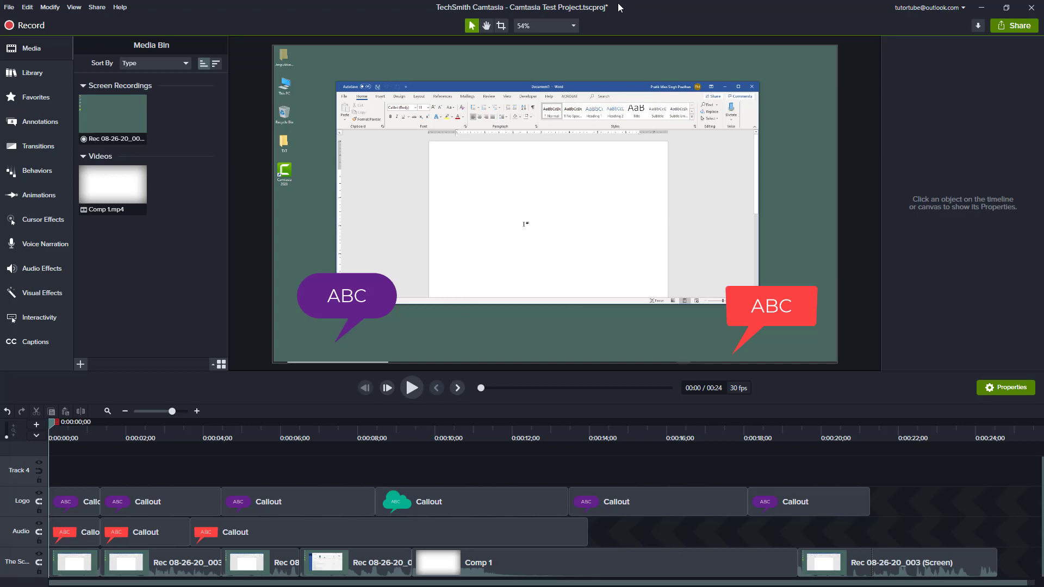
Open Camtasia Test Project.zip from the desktop in WinRAR, review its contents, and close it
{"action": "left_click_drag", "start_coordinate": [618, 3], "coordinate": [652, 60]}
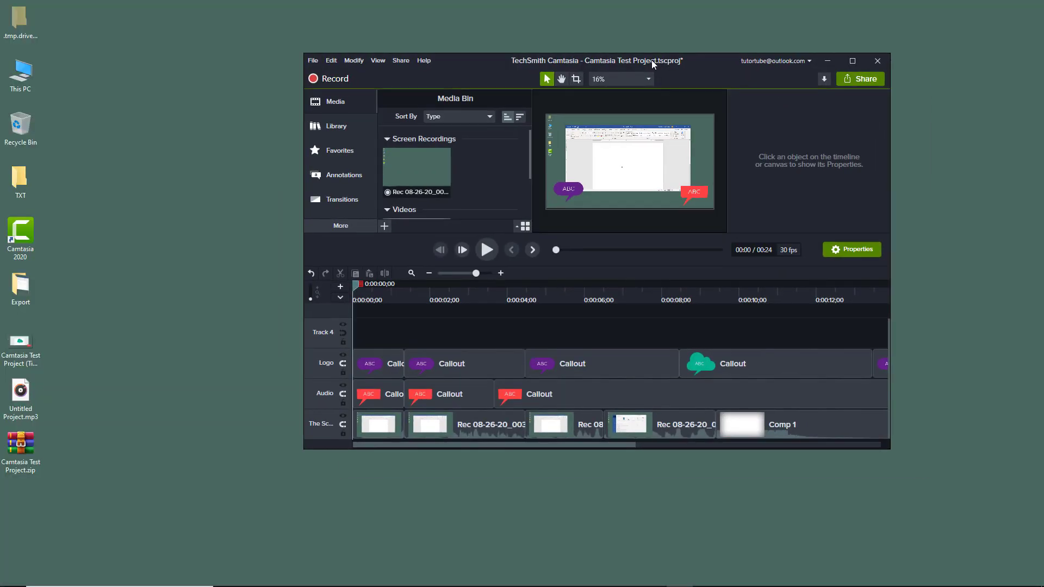
{"action": "double_click", "coordinate": [22, 449]}
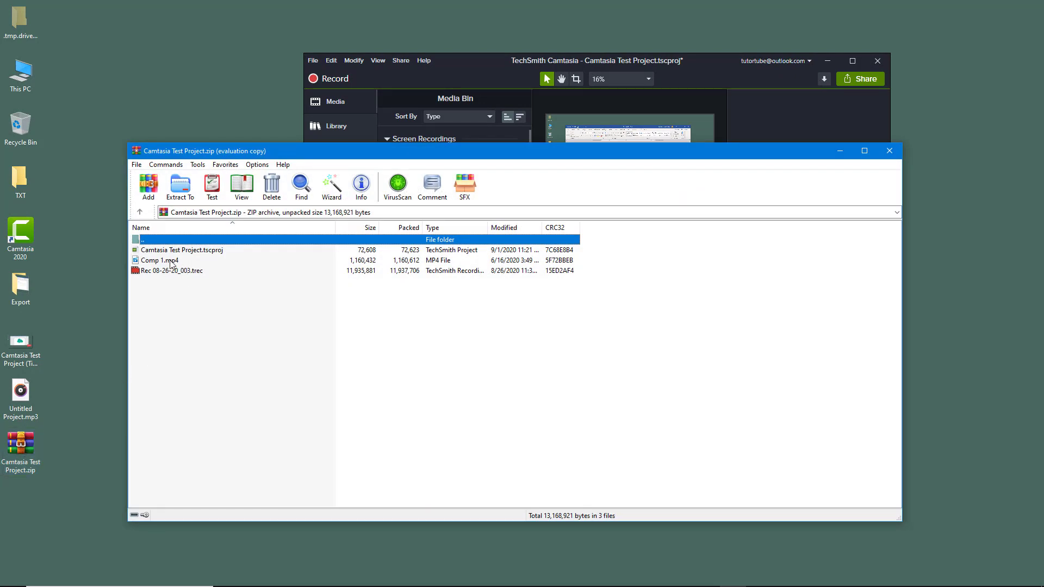
{"action": "left_click", "coordinate": [597, 296]}
{"action": "left_click", "coordinate": [891, 153]}
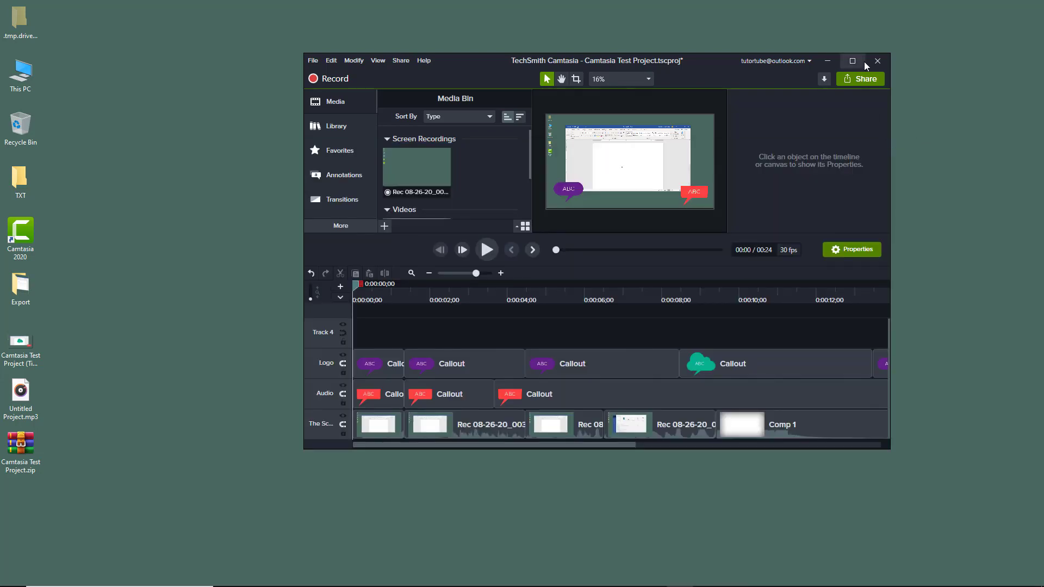
Maximize the editor and bring up the Export Package dialog from the File menu
{"action": "left_click", "coordinate": [854, 58]}
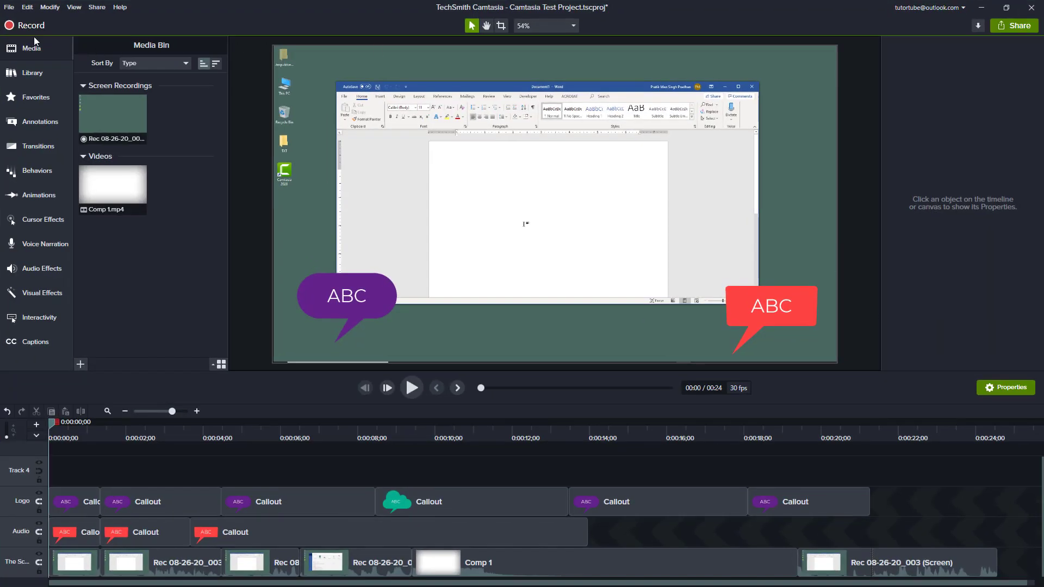
{"action": "left_click", "coordinate": [10, 7]}
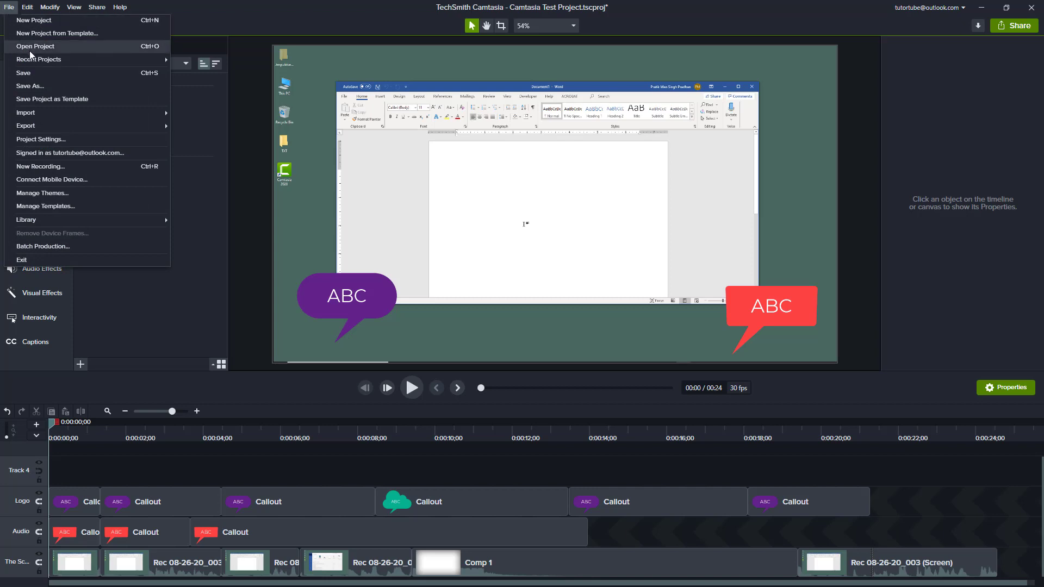
{"action": "mouse_move", "coordinate": [49, 125]}
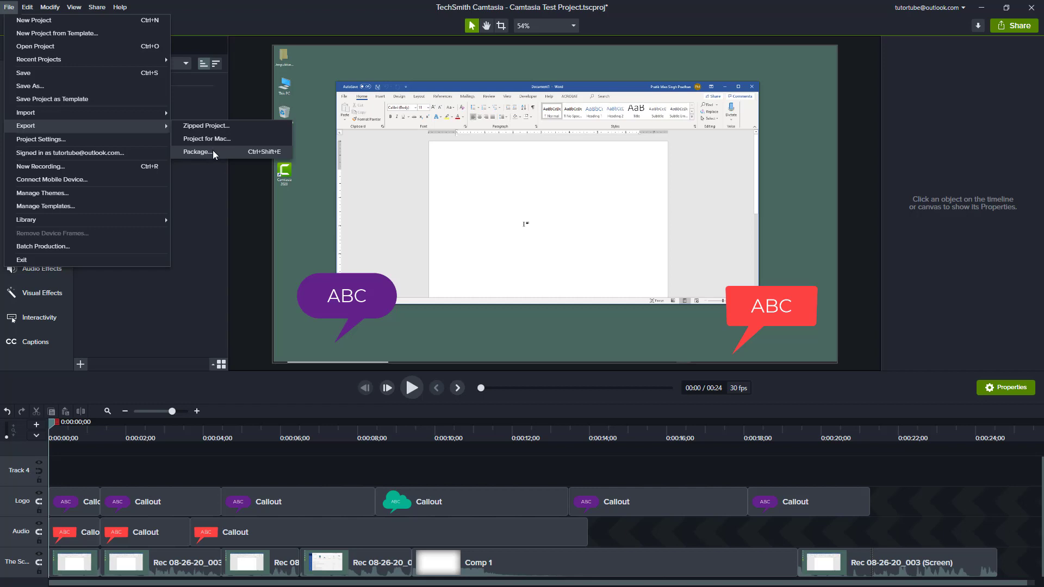
{"action": "left_click", "coordinate": [212, 151]}
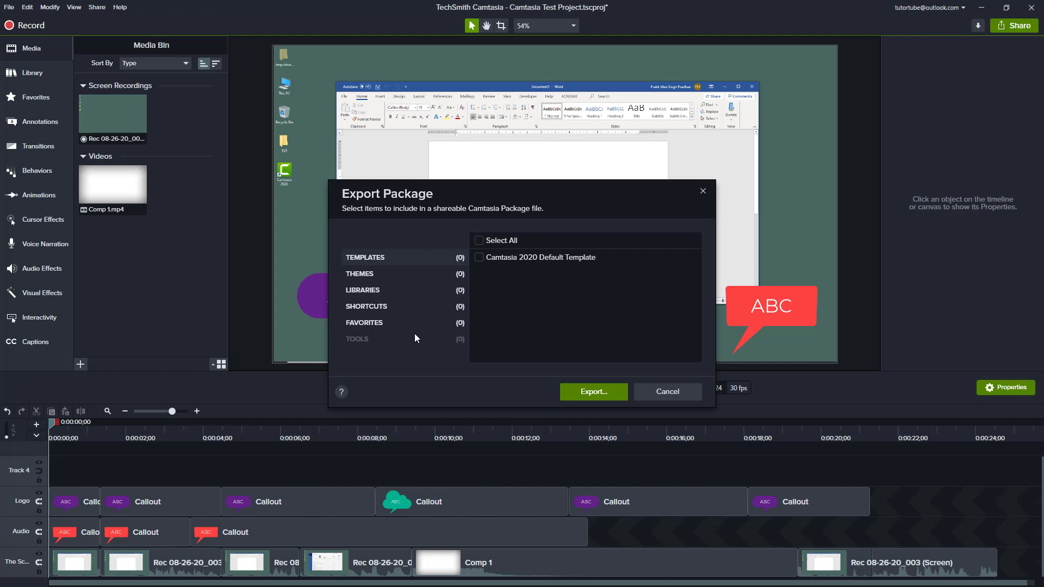
Include all themes and the Camtasia 2020 library, review shortcuts and favorites, then export
{"action": "left_click", "coordinate": [447, 277]}
{"action": "left_click", "coordinate": [481, 269]}
{"action": "left_click", "coordinate": [481, 258]}
{"action": "left_click", "coordinate": [441, 294]}
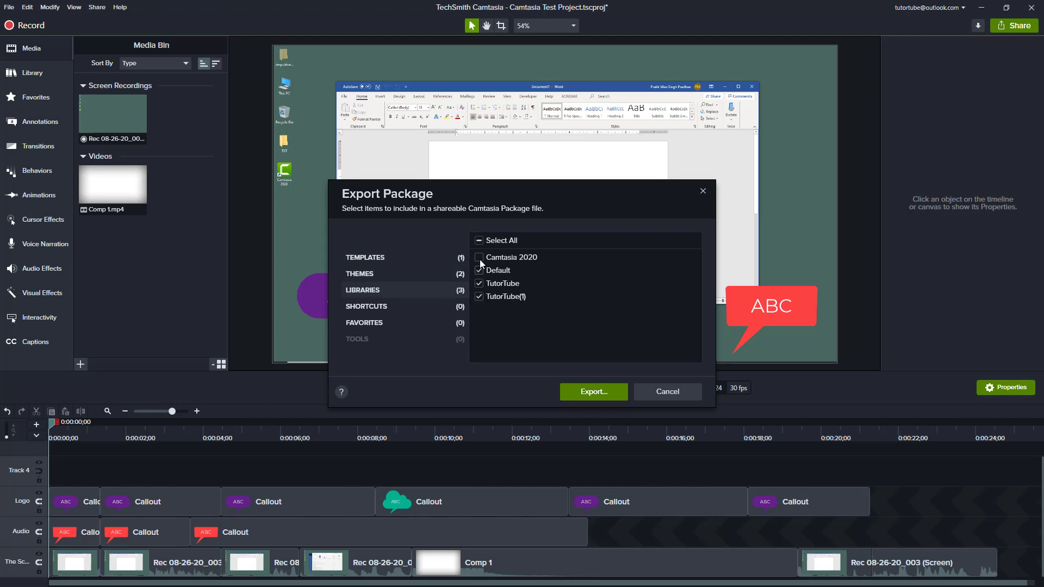
{"action": "left_click", "coordinate": [480, 258]}
{"action": "left_click", "coordinate": [423, 304]}
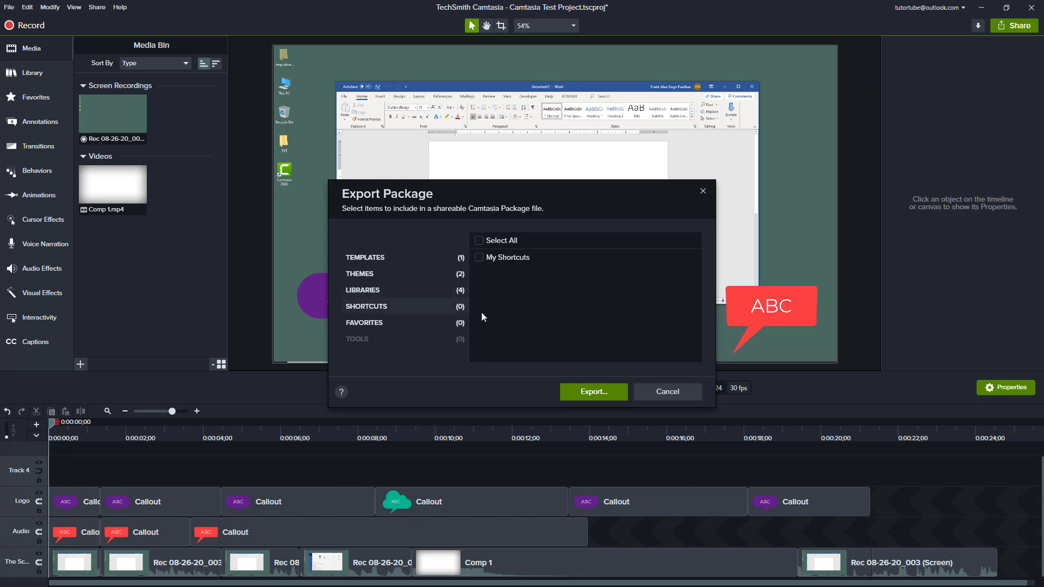
{"action": "left_click", "coordinate": [395, 321]}
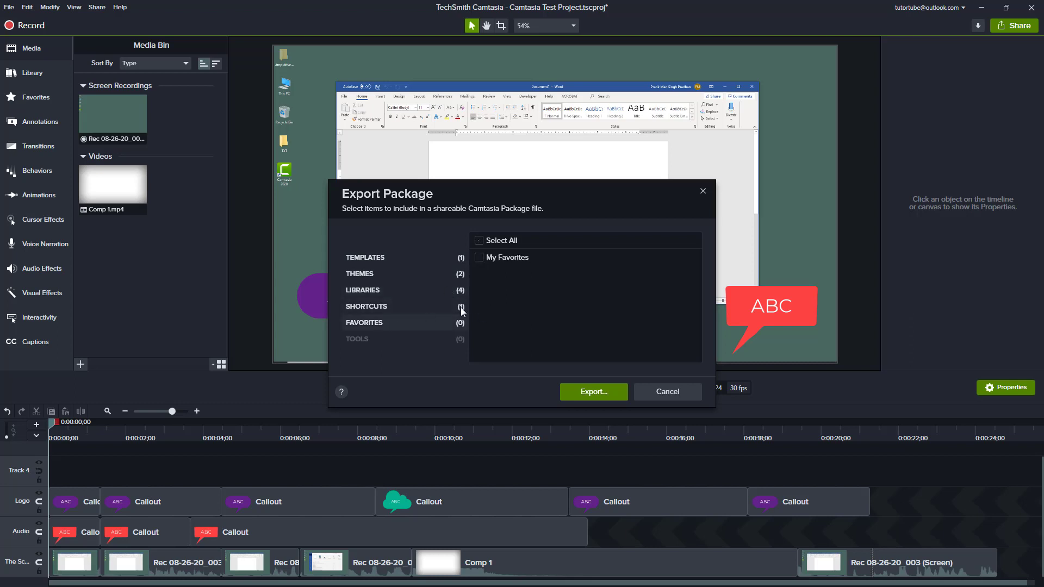
{"action": "left_click", "coordinate": [578, 394]}
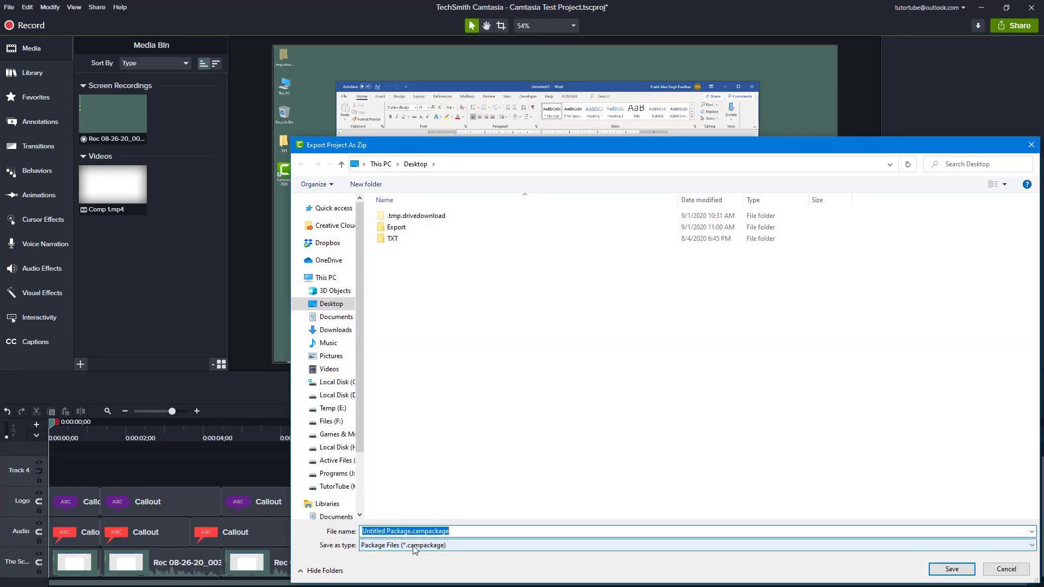
Save the package to the Desktop as Untitled Package.campackage
{"action": "left_click_drag", "start_coordinate": [656, 150], "coordinate": [504, 103]}
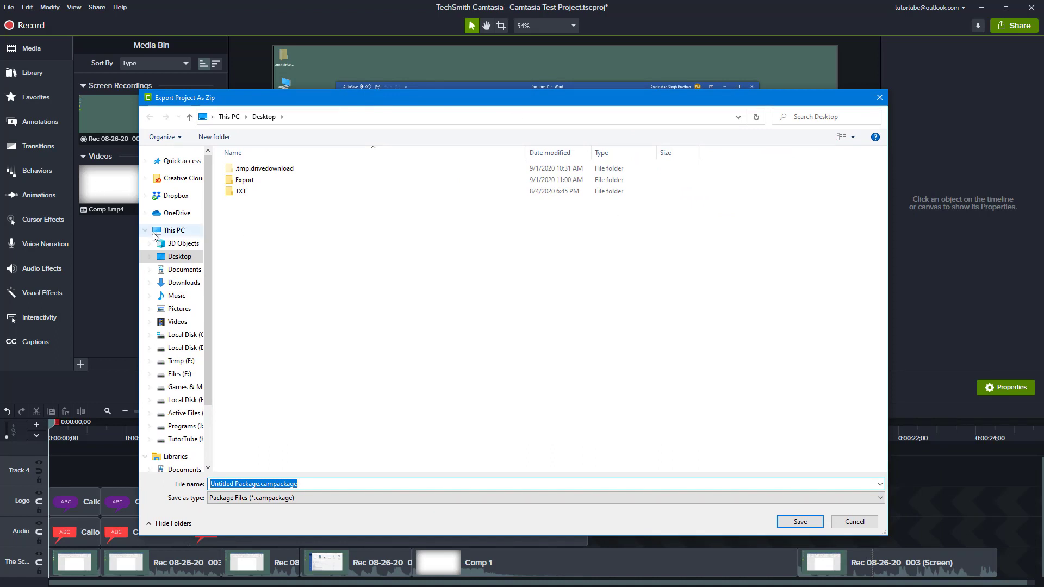
{"action": "left_click", "coordinate": [799, 523]}
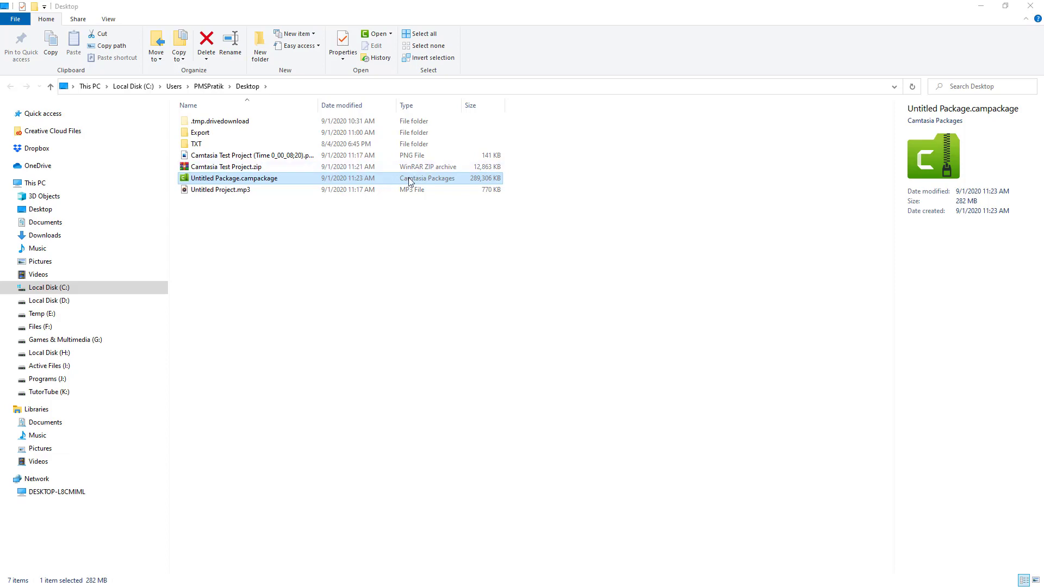
Close the File Explorer window showing the .campackage and .zip files on the desktop
{"action": "left_click", "coordinate": [1040, 4]}
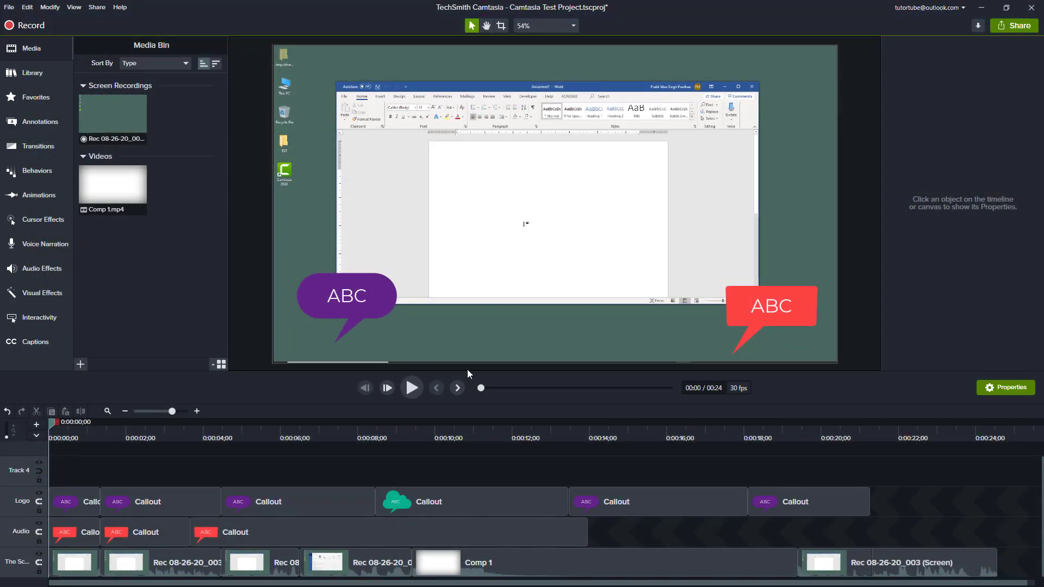